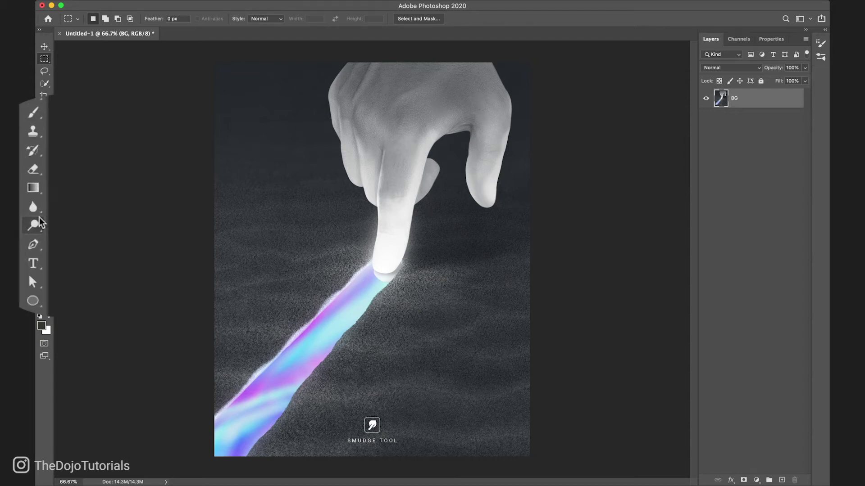
# Step: Switch to the Smudge Tool and smear the rainbow light streak into a zigzag and curling wisps
pyautogui.rightClick(39, 217)
pyautogui.click(77, 242)
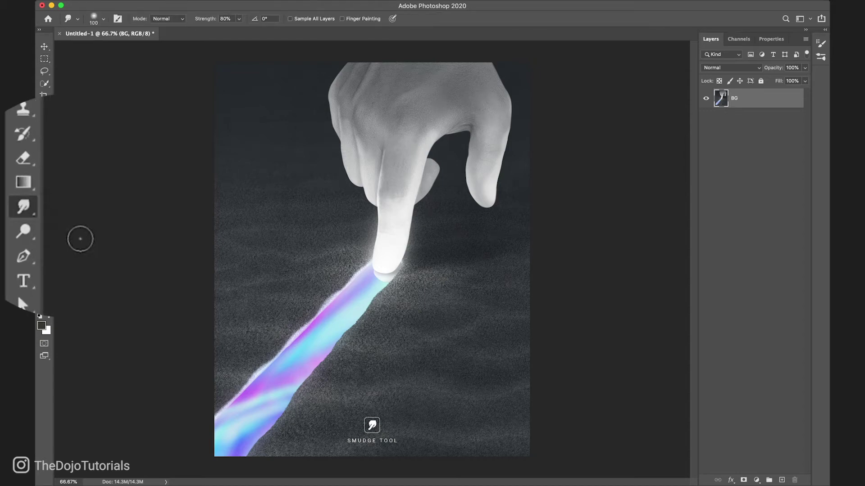
pyautogui.moveTo(311, 304)
pyautogui.mouseDown()
pyautogui.moveTo(317, 315)
pyautogui.moveTo(383, 340)
pyautogui.mouseUp()
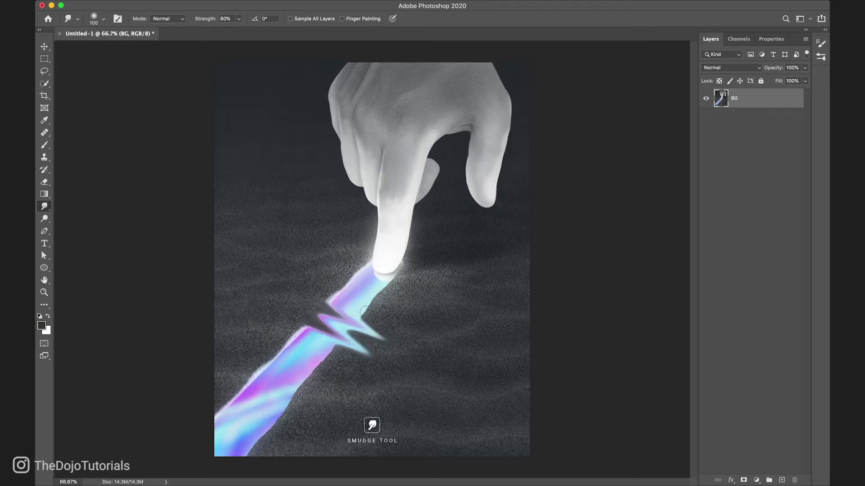
pyautogui.moveTo(363, 310)
pyautogui.mouseDown()
pyautogui.moveTo(380, 292)
pyautogui.moveTo(379, 249)
pyautogui.moveTo(335, 199)
pyautogui.mouseUp()
pyautogui.moveTo(342, 277)
pyautogui.mouseDown()
pyautogui.moveTo(437, 283)
pyautogui.moveTo(487, 246)
pyautogui.mouseUp()
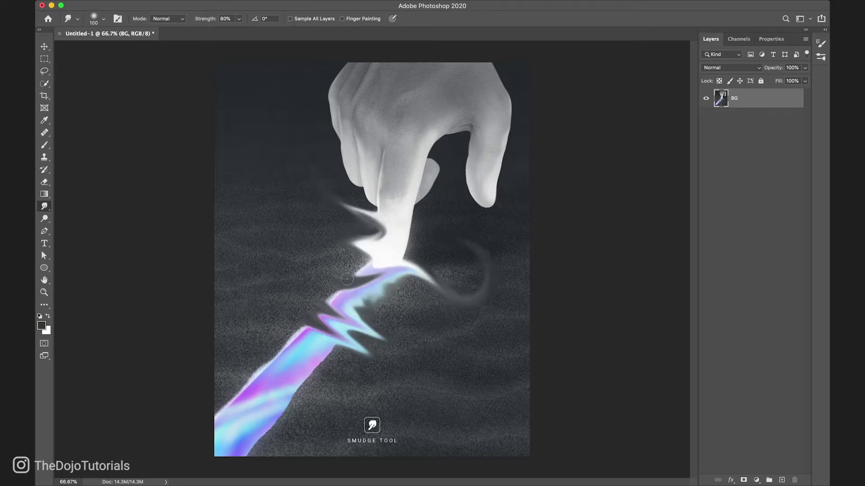
pyautogui.moveTo(311, 335)
pyautogui.mouseDown()
pyautogui.moveTo(277, 323)
pyautogui.moveTo(314, 372)
pyautogui.mouseUp()
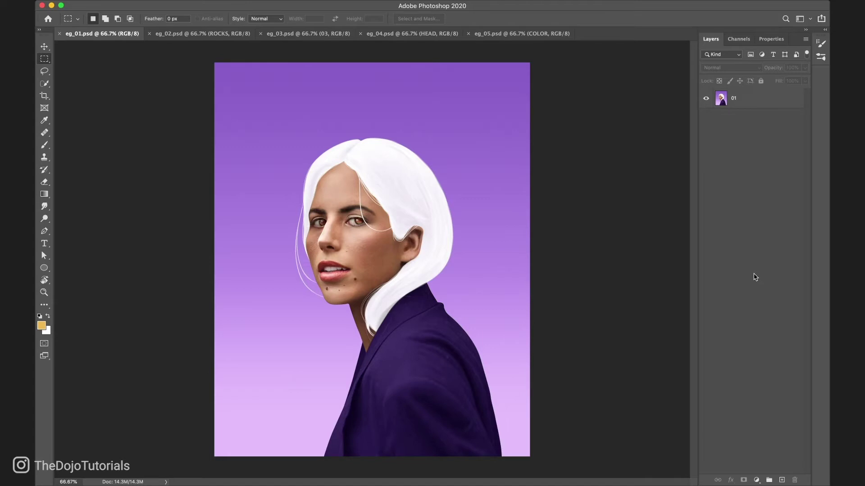
# Step: Zoom to 200%, duplicate layer 01, and set up Smudge with Soft Round at 80% strength
pyautogui.press('super+equal')
pyautogui.press('super+equal')
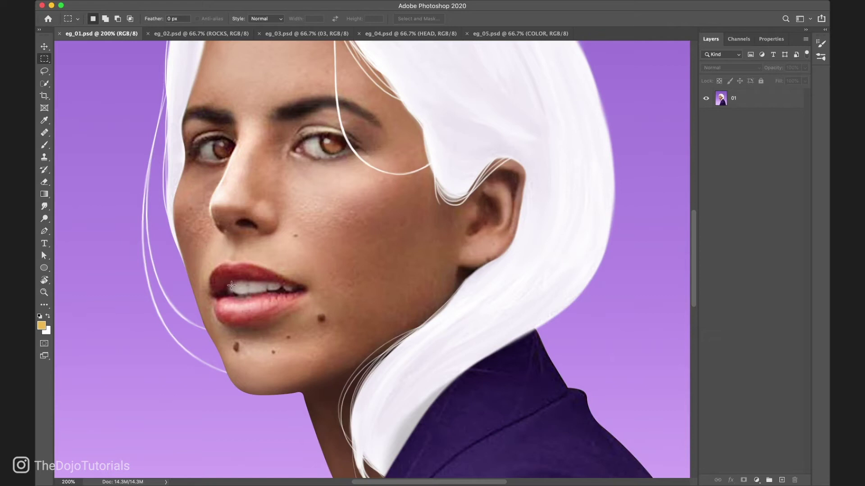
pyautogui.moveTo(772, 102); pyautogui.dragTo(781, 477)
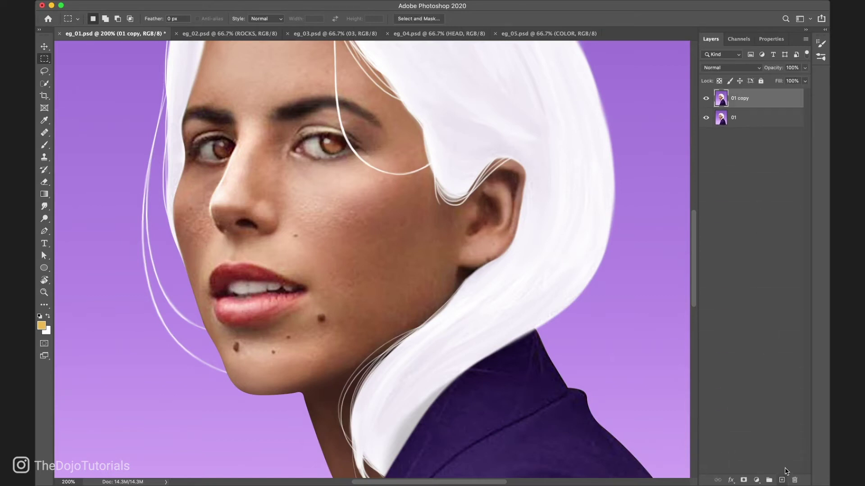
pyautogui.click(44, 207)
pyautogui.click(94, 18)
pyautogui.click(53, 109)
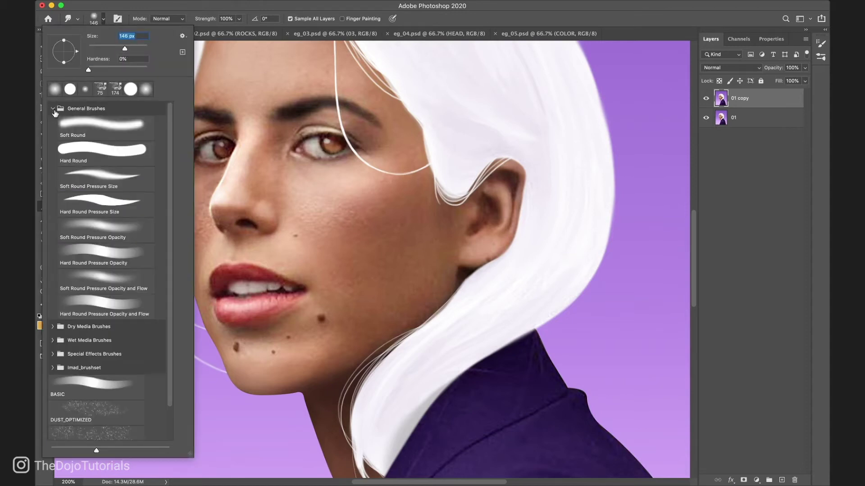
pyautogui.click(90, 130)
pyautogui.click(226, 18)
pyautogui.write('80')
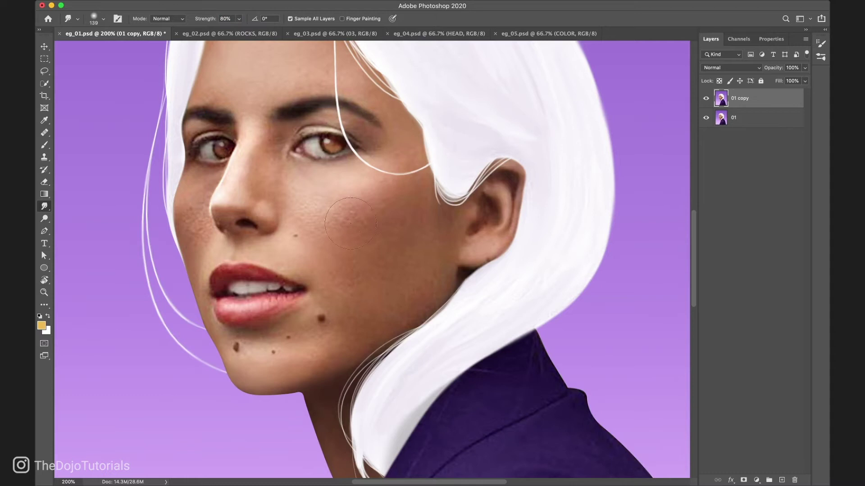
# Step: Smooth the cheek and jaw skin with a 139 px brush, then hide 01 copy to compare
pyautogui.moveTo(337, 212); pyautogui.dragTo(334, 213)
pyautogui.moveTo(394, 263); pyautogui.dragTo(407, 239)
pyautogui.press('[')
pyautogui.moveTo(423, 278)
pyautogui.mouseDown()
pyautogui.moveTo(398, 307)
pyautogui.moveTo(362, 296)
pyautogui.moveTo(417, 289)
pyautogui.mouseUp()
pyautogui.click(707, 99)
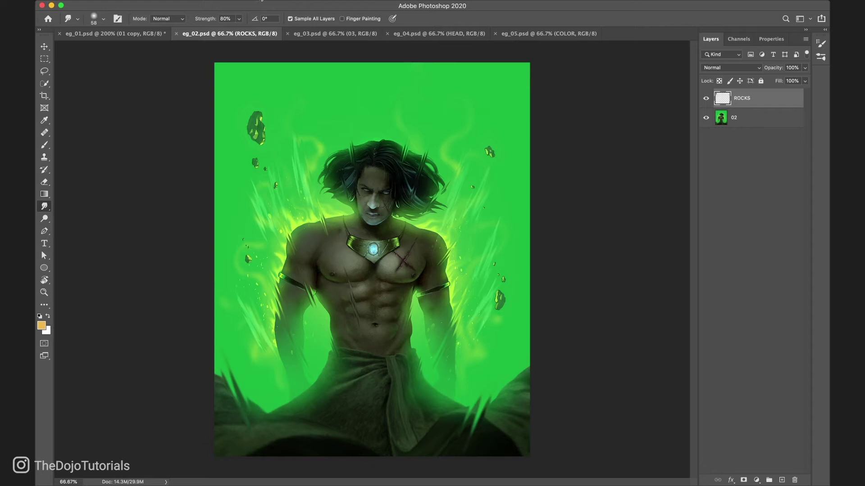
pyautogui.click(261, 1)
pyautogui.moveTo(316, 107)
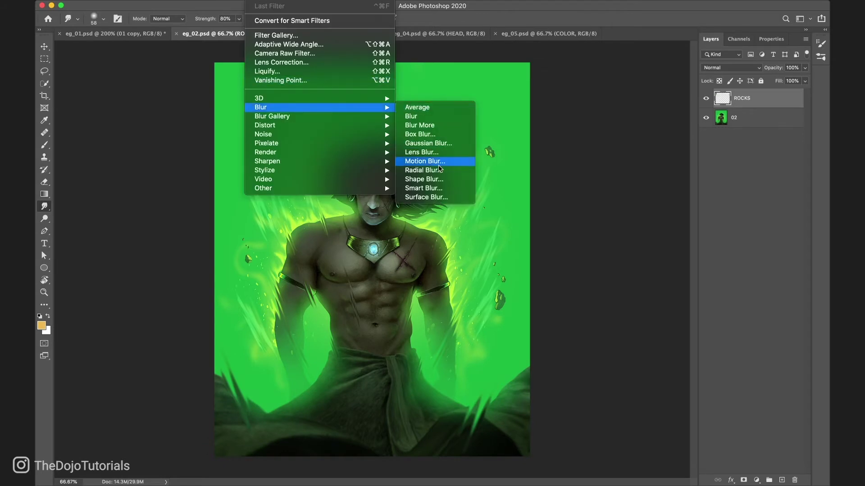
pyautogui.click(439, 164)
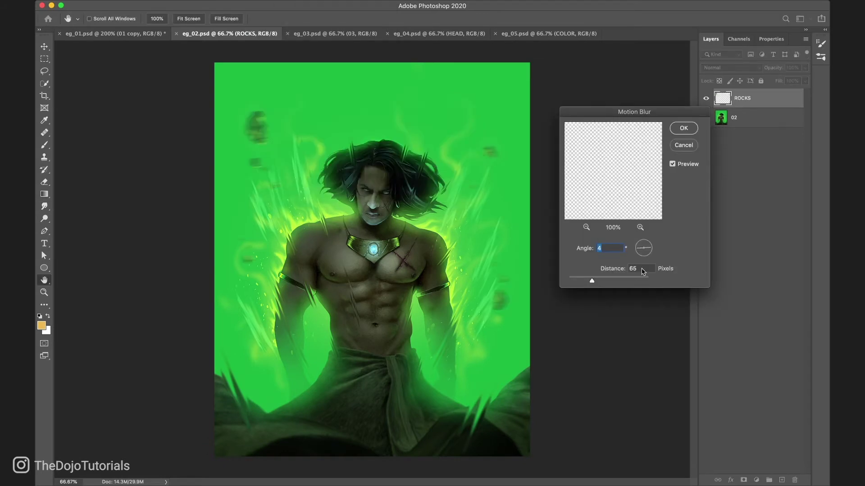
pyautogui.click(642, 256)
pyautogui.click(650, 253)
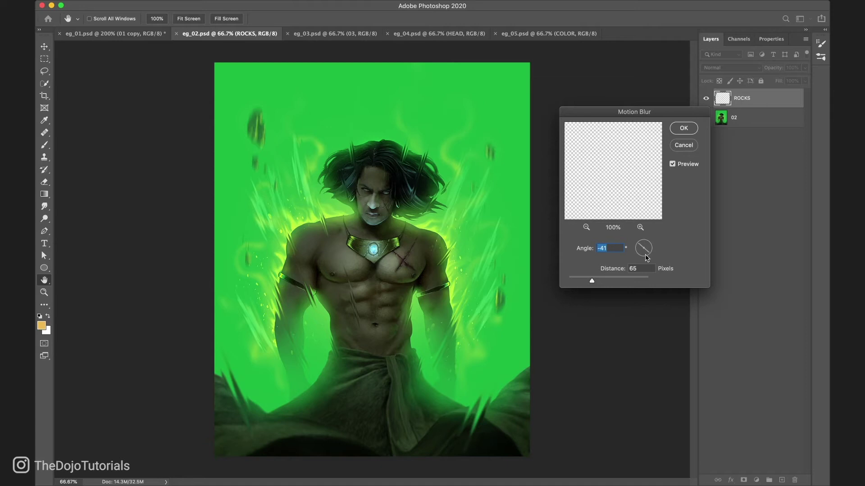
pyautogui.moveTo(642, 256); pyautogui.dragTo(640, 256)
pyautogui.moveTo(592, 281); pyautogui.dragTo(581, 281)
pyautogui.click(644, 256)
pyautogui.click(644, 257)
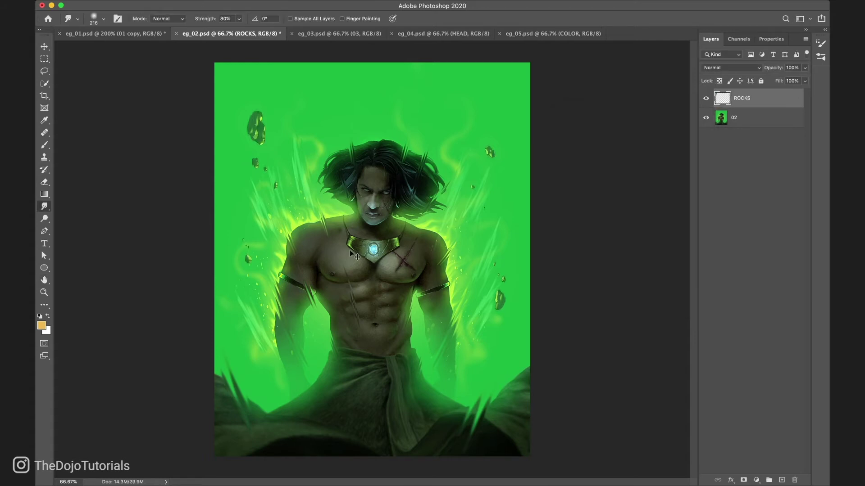
# Step: At 100% zoom, smear each floating rock into soft streaks, resizing the brush between about 123 and 204
pyautogui.press('super+1')
pyautogui.moveTo(340, 184); pyautogui.dragTo(357, 219)
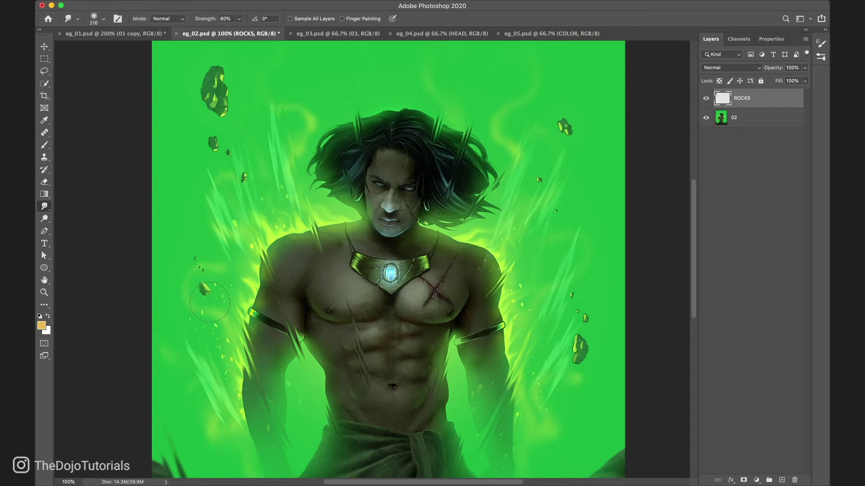
pyautogui.moveTo(208, 266); pyautogui.dragTo(185, 254)
pyautogui.moveTo(243, 175); pyautogui.dragTo(252, 183)
pyautogui.moveTo(215, 145); pyautogui.dragTo(209, 142)
pyautogui.moveTo(242, 117); pyautogui.dragTo(262, 116)
pyautogui.moveTo(567, 127); pyautogui.dragTo(562, 134)
pyautogui.moveTo(539, 180); pyautogui.dragTo(531, 182)
pyautogui.moveTo(570, 302)
pyautogui.mouseDown()
pyautogui.moveTo(549, 302)
pyautogui.moveTo(565, 301)
pyautogui.mouseUp()
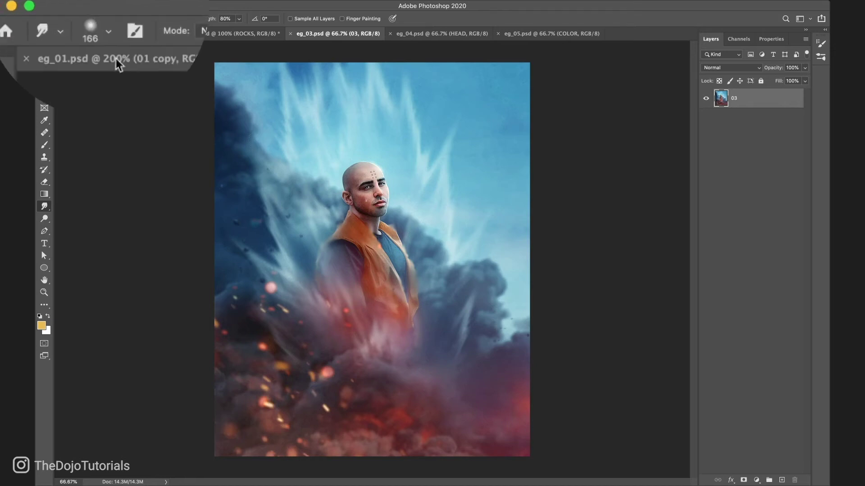
# Step: Choose Kyle's Concept Brushes - Scratch Blend from the Special Effects Brushes folder
pyautogui.click(104, 19)
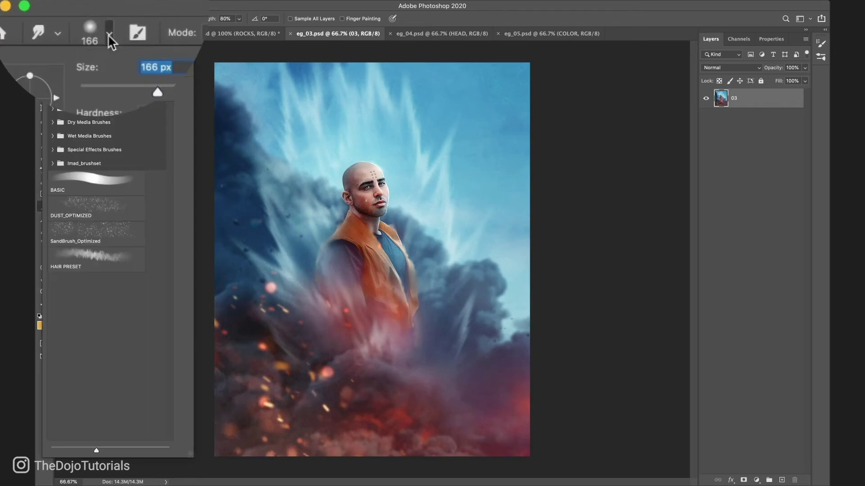
pyautogui.click(53, 150)
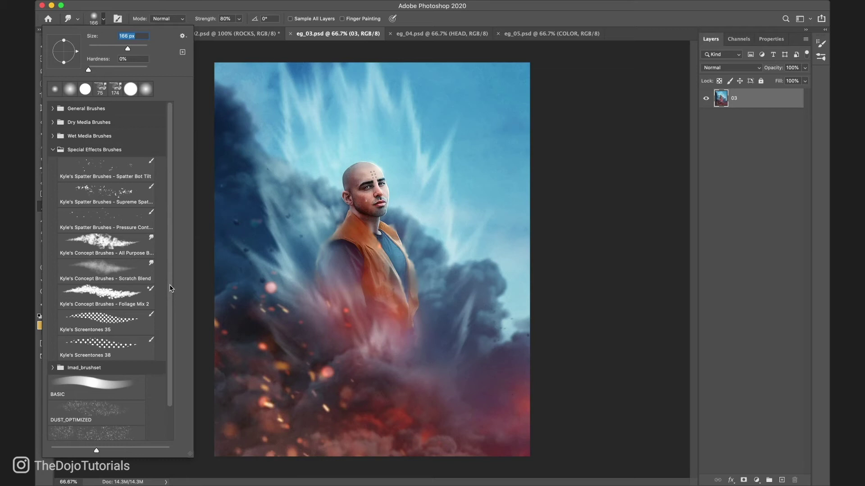
pyautogui.click(115, 269)
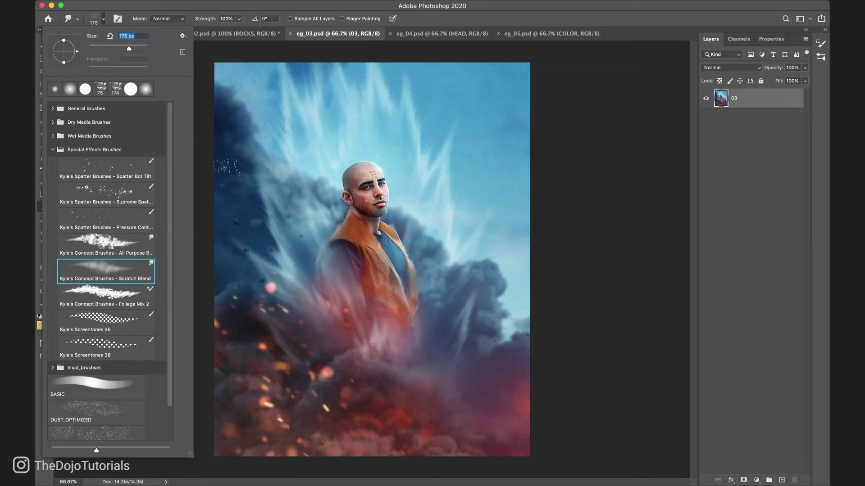
# Step: Smudge away the sparks in the lower-left clouds with the scratch brush
pyautogui.click(446, 19)
pyautogui.moveTo(268, 394)
pyautogui.mouseDown()
pyautogui.moveTo(277, 373)
pyautogui.moveTo(259, 344)
pyautogui.moveTo(318, 374)
pyautogui.moveTo(318, 361)
pyautogui.mouseUp()
pyautogui.press('super+plus')
pyautogui.moveTo(304, 390)
pyautogui.mouseDown()
pyautogui.moveTo(311, 332)
pyautogui.moveTo(290, 415)
pyautogui.mouseUp()
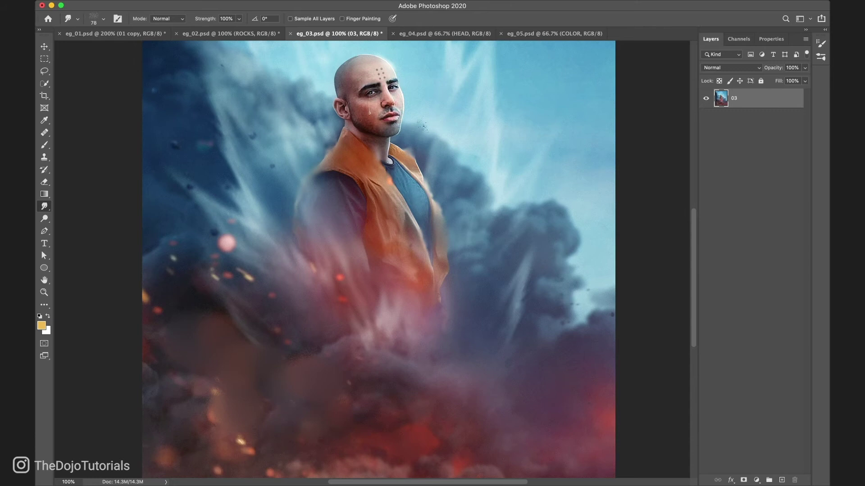
# Step: Soften the right cloud edges and light streak, undoing an accidental smear over the face
pyautogui.moveTo(366, 92)
pyautogui.mouseDown()
pyautogui.moveTo(383, 101)
pyautogui.moveTo(367, 70)
pyautogui.moveTo(376, 79)
pyautogui.mouseUp()
pyautogui.press('super+z')
pyautogui.moveTo(526, 221)
pyautogui.mouseDown()
pyautogui.moveTo(572, 252)
pyautogui.moveTo(571, 287)
pyautogui.moveTo(530, 263)
pyautogui.moveTo(523, 295)
pyautogui.mouseUp()
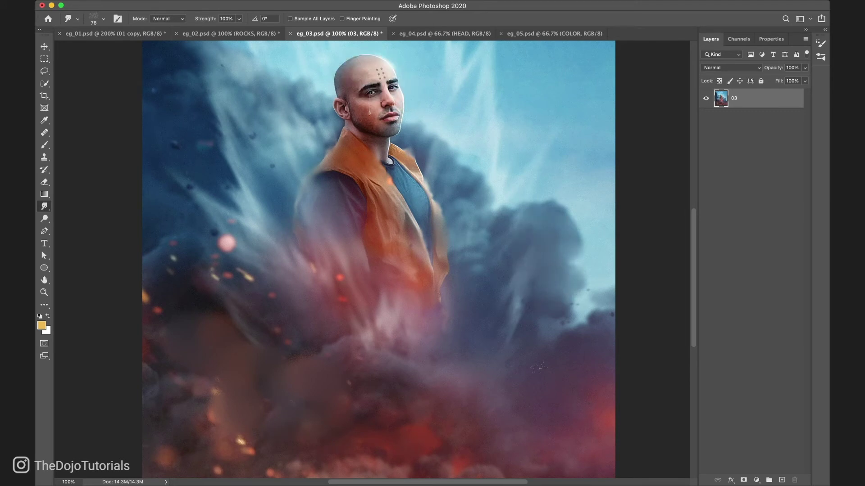
pyautogui.moveTo(544, 337); pyautogui.dragTo(609, 321)
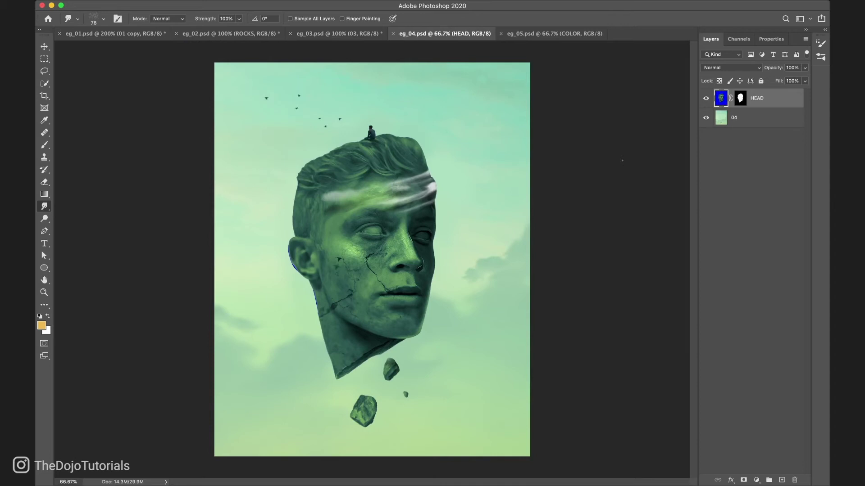
# Step: Toggle the HEAD layer mask off and back on, then zoom to 200% on the ear and cheek
pyautogui.press('super+plus')
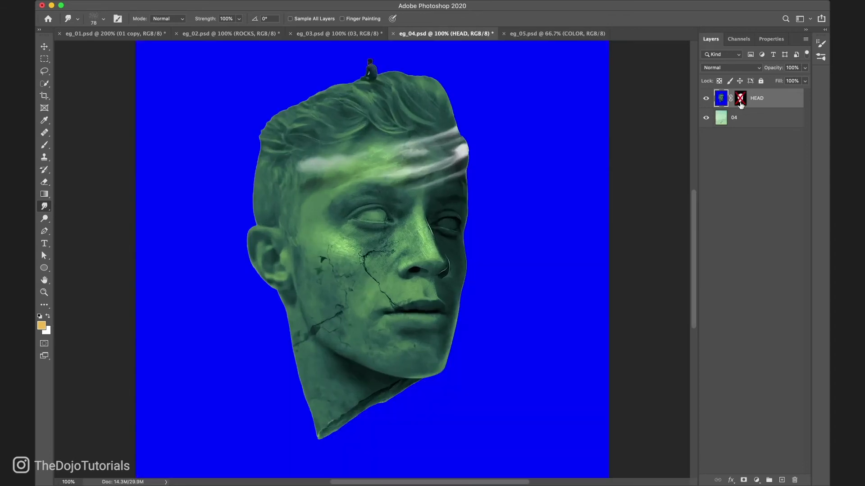
pyautogui.keyDown('shift'); pyautogui.click(740, 103); pyautogui.keyUp('shift')
pyautogui.keyDown('shift'); pyautogui.click(740, 102); pyautogui.keyUp('shift')
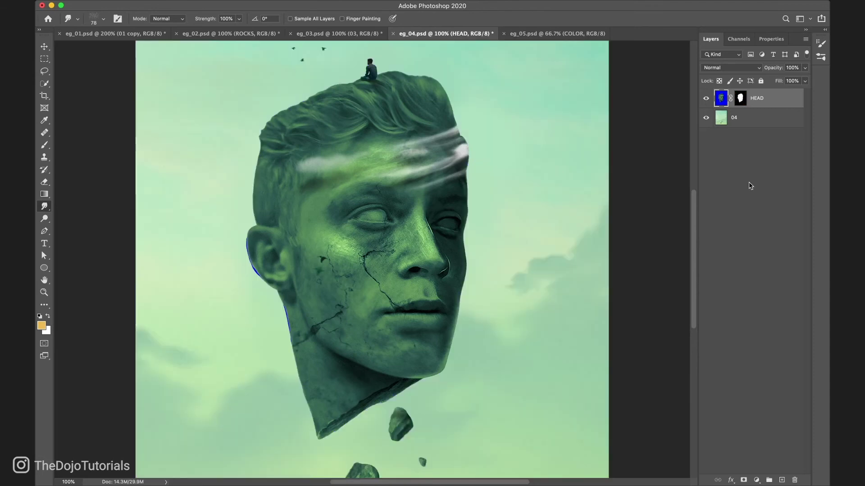
pyautogui.press('super+plus')
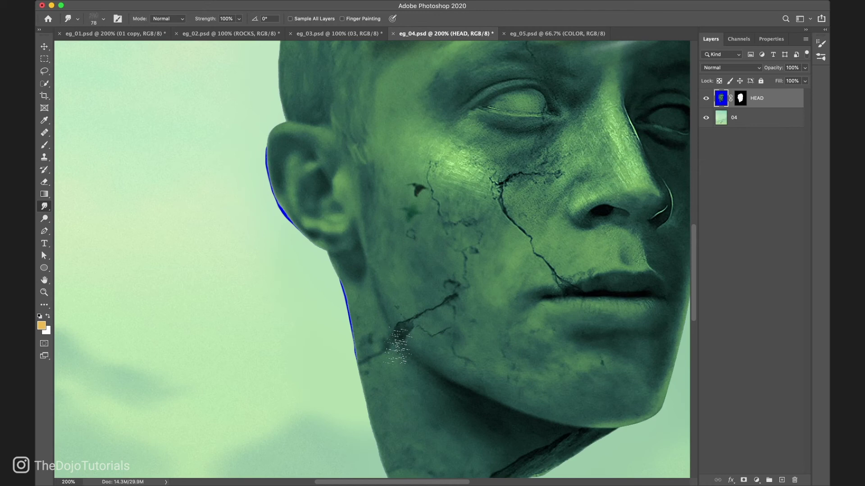
# Step: Target the HEAD layer mask and use a small soft smudge brush at 80% strength
pyautogui.click(741, 94)
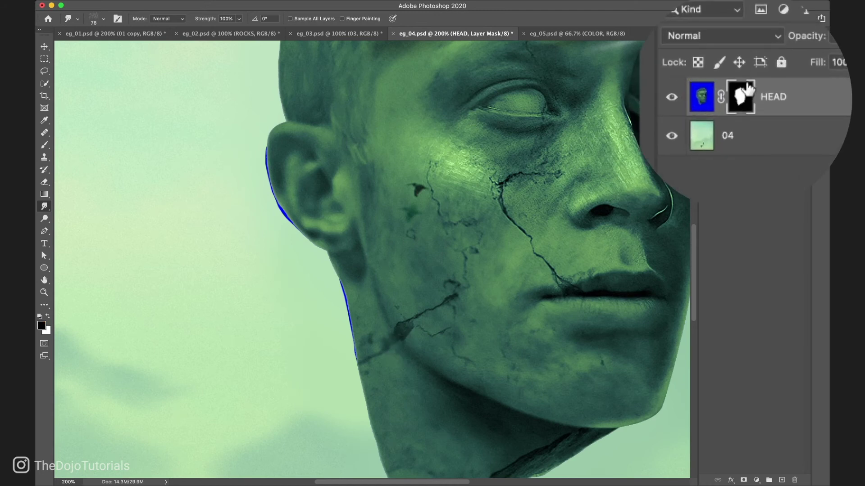
pyautogui.click(97, 18)
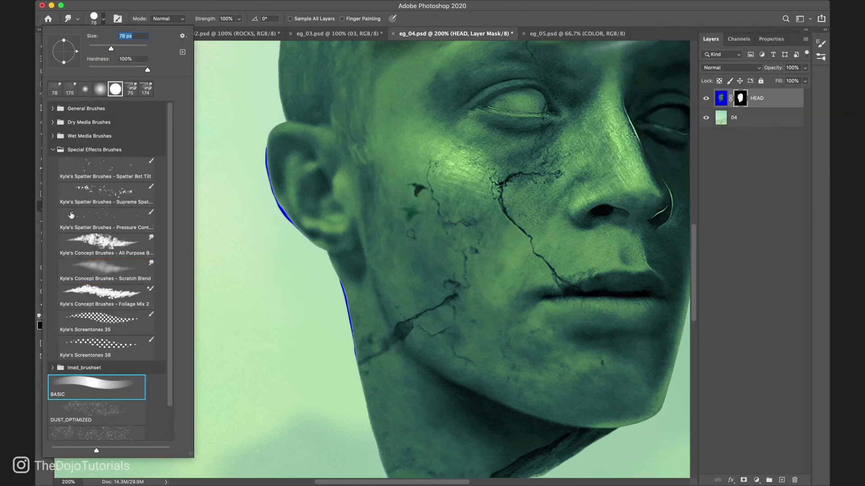
pyautogui.click(53, 150)
pyautogui.click(224, 19)
pyautogui.write('80')
pyautogui.press('Return')
# Step: Smudge the blue fringe off the mask along the neck and ear edges
pyautogui.moveTo(347, 350); pyautogui.dragTo(338, 289)
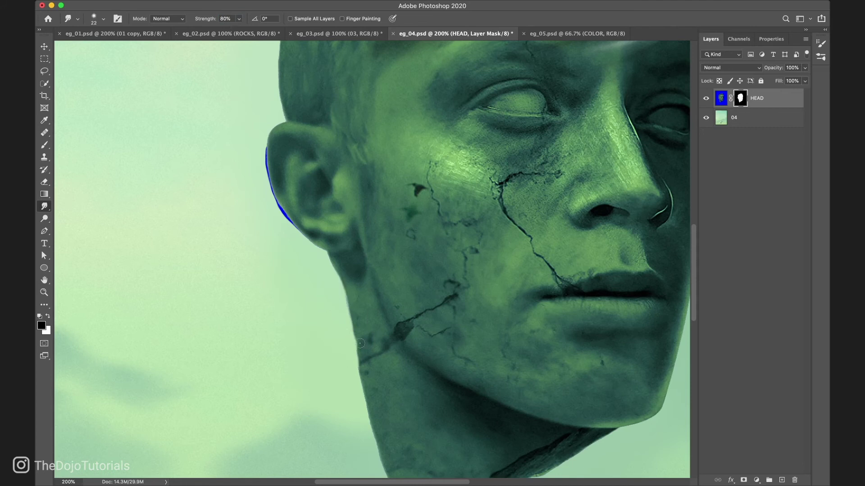
pyautogui.press(']')
pyautogui.press(']')
pyautogui.press(']')
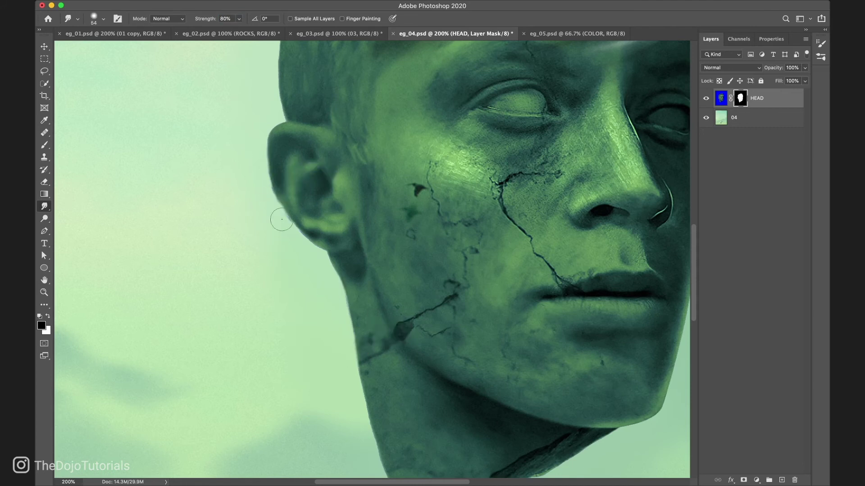
pyautogui.moveTo(281, 219); pyautogui.dragTo(273, 190)
pyautogui.moveTo(497, 145)
pyautogui.mouseDown()
pyautogui.moveTo(450, 272)
pyautogui.moveTo(462, 293)
pyautogui.mouseUp()
pyautogui.moveTo(251, 255)
pyautogui.keyDown('ctrl'); pyautogui.keyDown('alt'); pyautogui.mouseDown()
pyautogui.moveTo(262, 262)
pyautogui.moveTo(253, 267)
pyautogui.mouseUp(); pyautogui.keyUp('alt'); pyautogui.keyUp('ctrl')
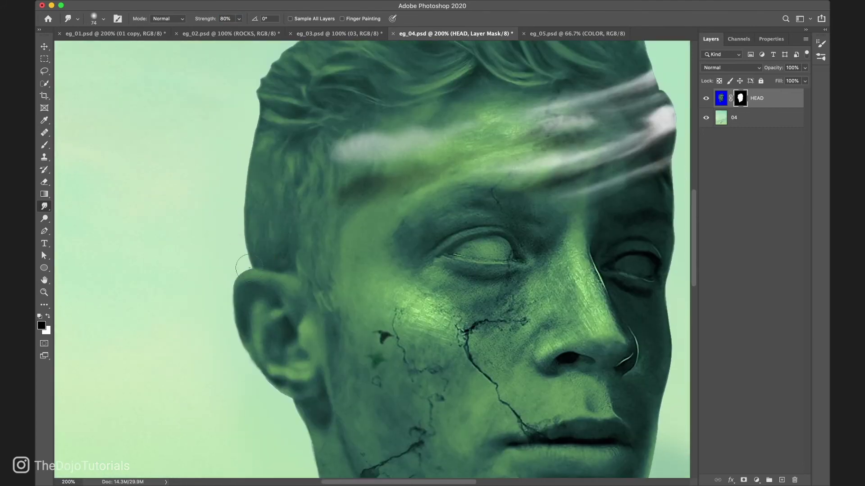
# Step: Smudge the fringe along the hair edge at the top of the head, then zoom out to 100%
pyautogui.scroll(3, 253, 127)
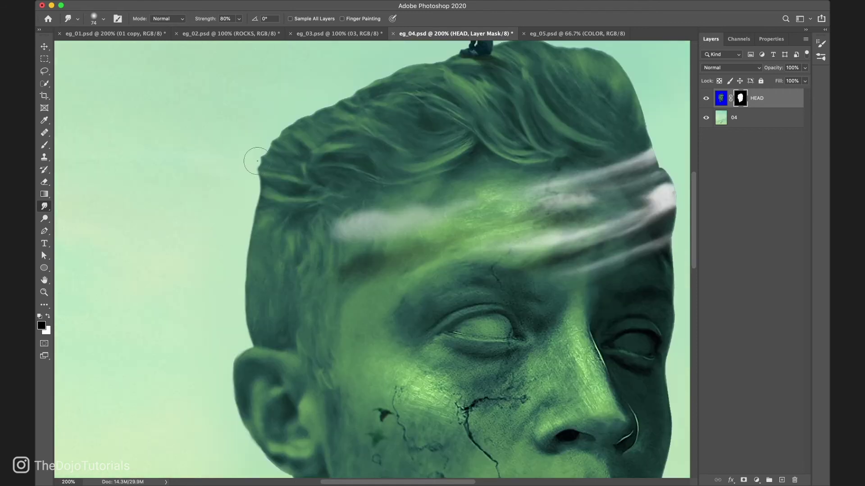
pyautogui.hscroll(5, 419, 86)
pyautogui.scroll(1, 419, 85)
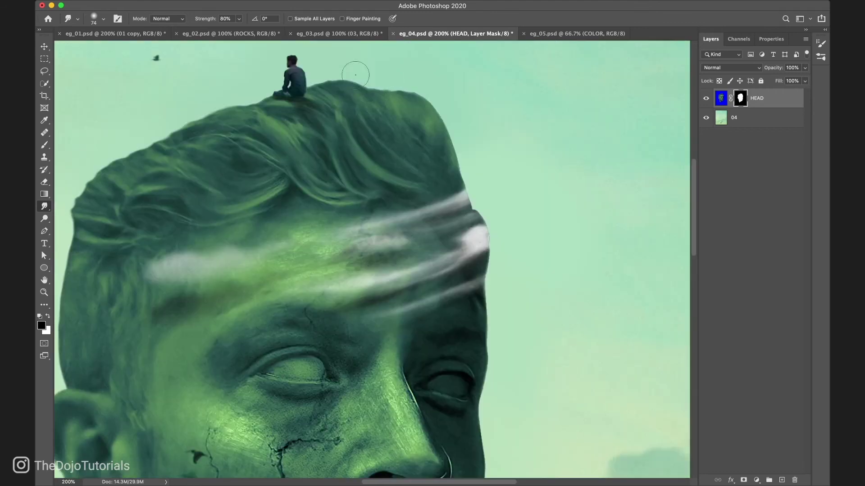
pyautogui.moveTo(463, 149); pyautogui.dragTo(469, 149)
pyautogui.scroll(-5, 506, 228)
pyautogui.hscroll(1, 506, 228)
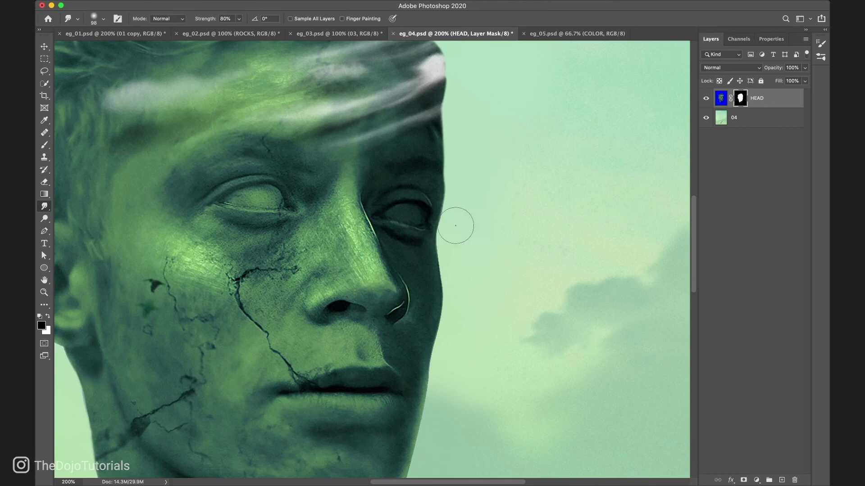
pyautogui.scroll(-4, 455, 225)
pyautogui.moveTo(400, 332); pyautogui.dragTo(495, 179)
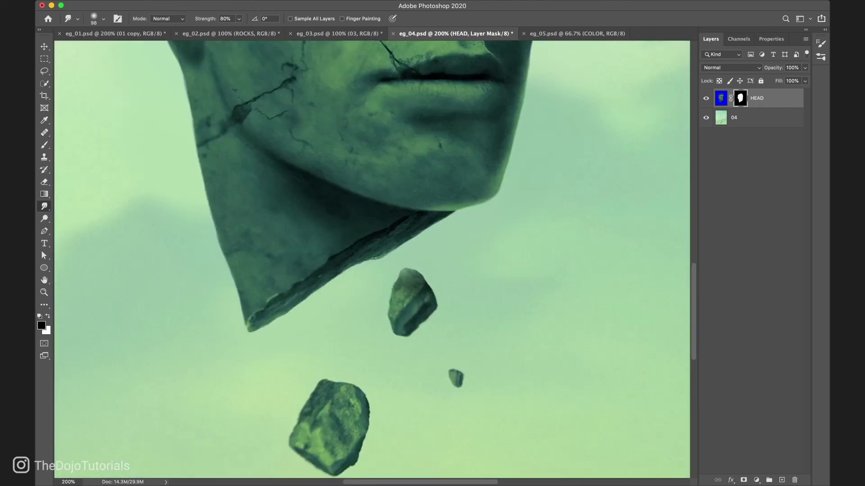
pyautogui.moveTo(445, 133); pyautogui.dragTo(464, 397)
pyautogui.press('super+minus')
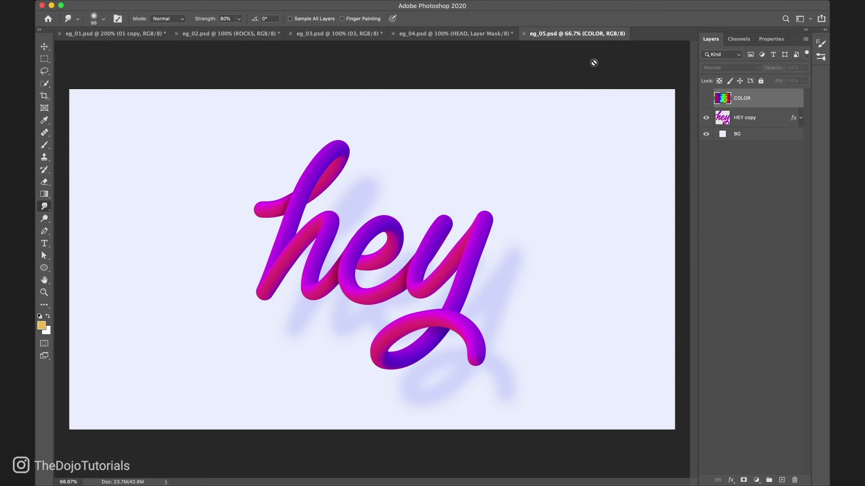
# Step: Hide HEY copy, show the rainbow COLOR layer, and add an empty Layer 1 above it
pyautogui.click(706, 118)
pyautogui.click(706, 99)
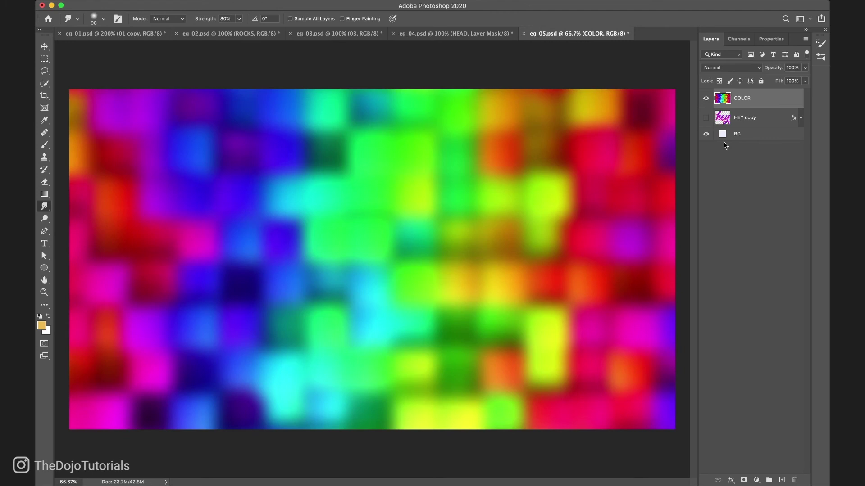
pyautogui.click(782, 480)
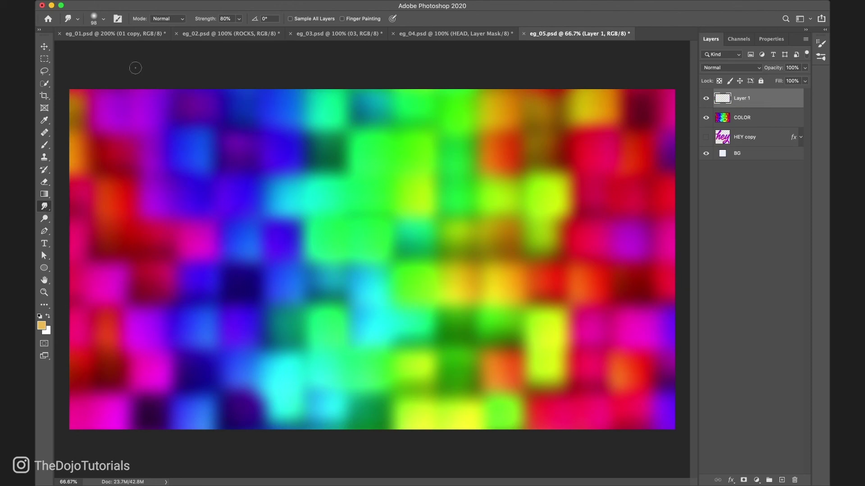
# Step: Set the Smudge brush to 146 px, 100% hardness, 100% strength, with Sample All Layers on
pyautogui.click(103, 19)
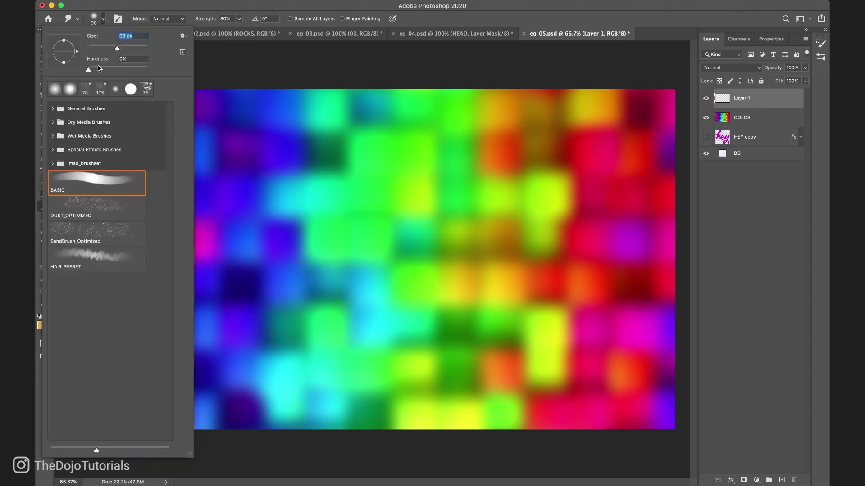
pyautogui.moveTo(90, 69)
pyautogui.mouseDown()
pyautogui.moveTo(158, 63)
pyautogui.moveTo(124, 48)
pyautogui.mouseUp()
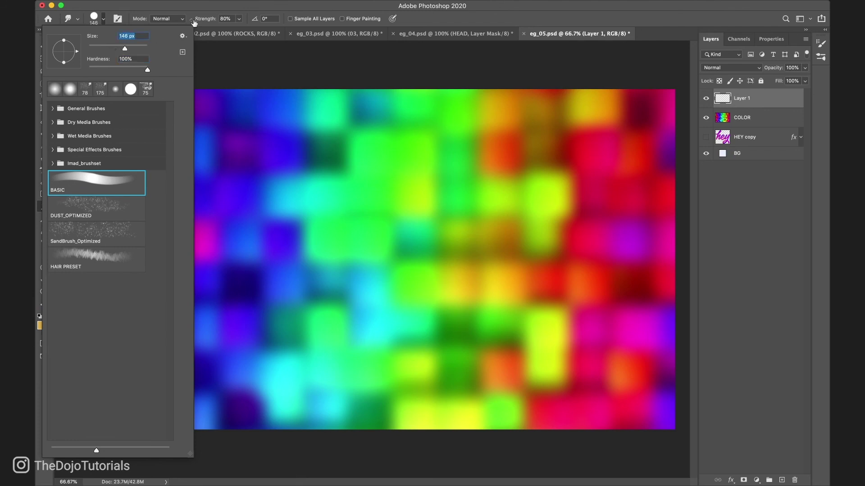
pyautogui.moveTo(233, 18); pyautogui.dragTo(211, 18)
pyautogui.write('100')
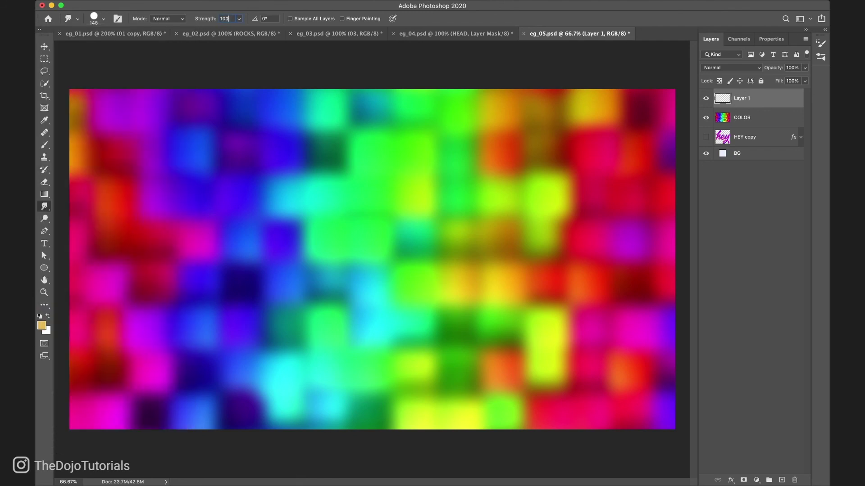
pyautogui.click(290, 18)
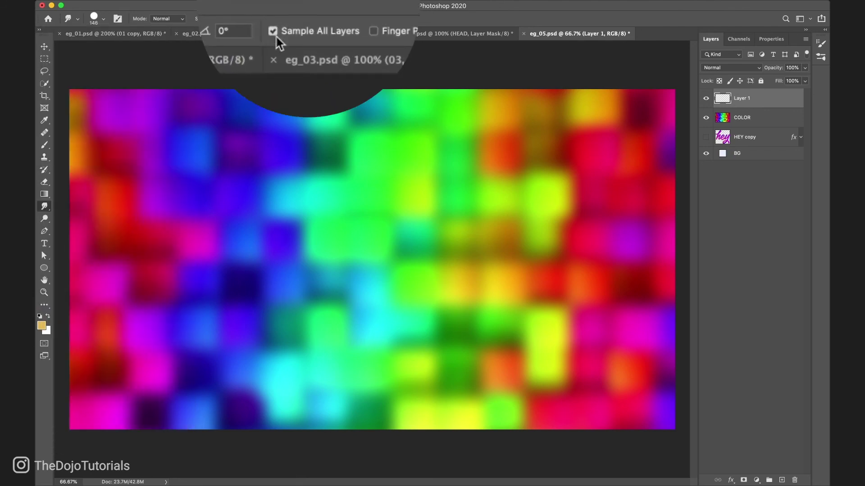
# Step: Smudge magenta, yellow-green and teal test loops on Layer 1, then hide Layer 1
pyautogui.moveTo(207, 225); pyautogui.dragTo(300, 223)
pyautogui.moveTo(351, 192); pyautogui.dragTo(473, 167)
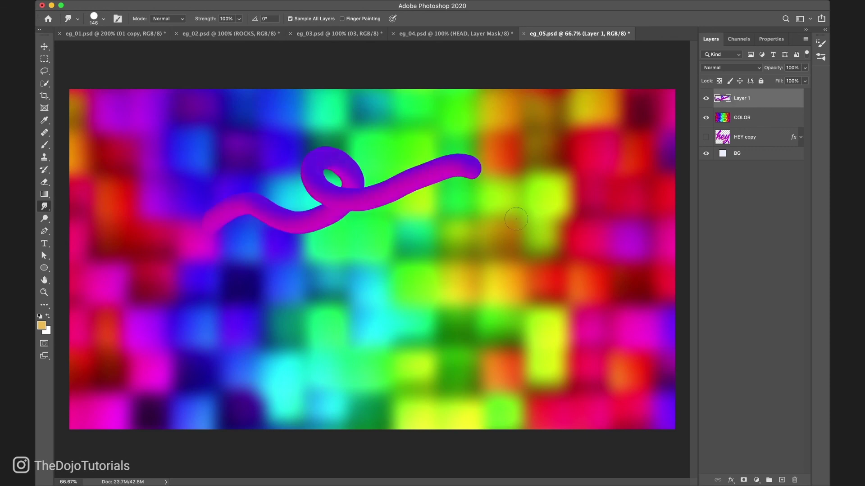
pyautogui.moveTo(524, 212)
pyautogui.mouseDown()
pyautogui.moveTo(459, 242)
pyautogui.moveTo(594, 261)
pyautogui.mouseUp()
pyautogui.moveTo(311, 296)
pyautogui.mouseDown()
pyautogui.moveTo(248, 328)
pyautogui.moveTo(267, 309)
pyautogui.moveTo(213, 371)
pyautogui.moveTo(357, 353)
pyautogui.mouseUp()
pyautogui.click(706, 118)
pyautogui.moveTo(443, 271); pyautogui.dragTo(455, 254)
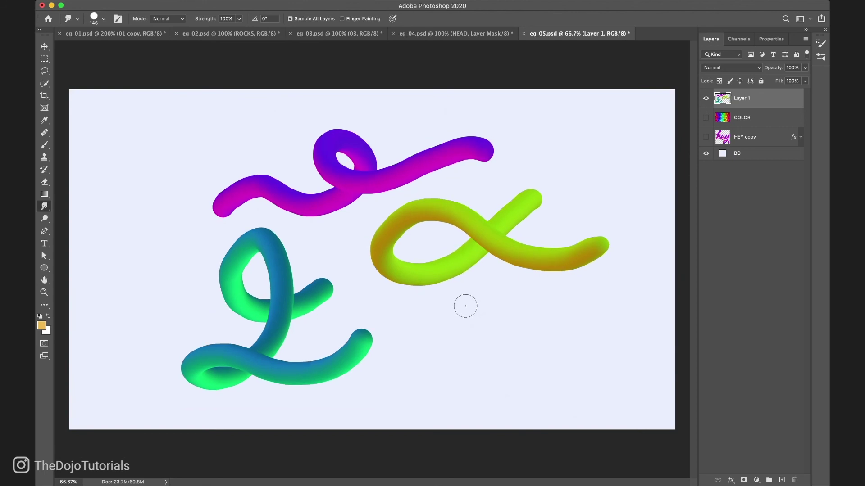
pyautogui.click(706, 98)
# Step: On a new Layer 2, smudge 'fun' over the COLOR layer, then hide COLOR to show the pale background
pyautogui.click(706, 118)
pyautogui.click(782, 480)
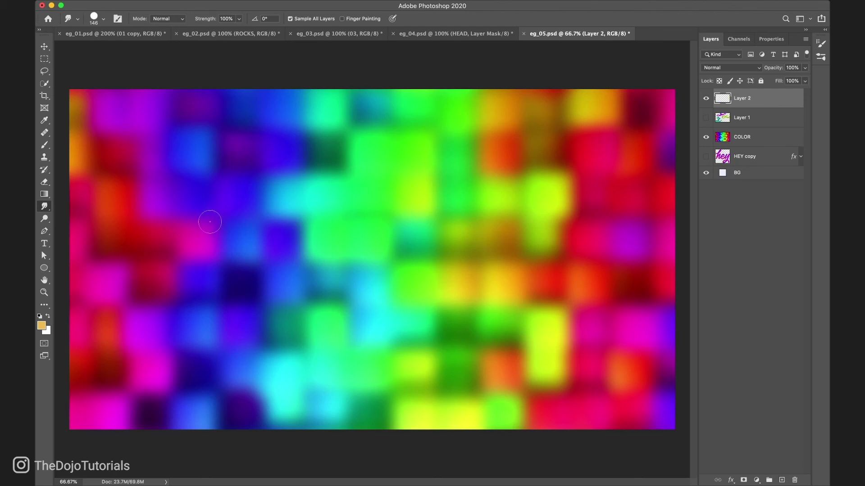
pyautogui.moveTo(209, 223)
pyautogui.mouseDown()
pyautogui.moveTo(228, 316)
pyautogui.moveTo(204, 347)
pyautogui.mouseUp()
pyautogui.moveTo(207, 251)
pyautogui.mouseDown()
pyautogui.moveTo(294, 250)
pyautogui.moveTo(420, 192)
pyautogui.moveTo(467, 204)
pyautogui.mouseUp()
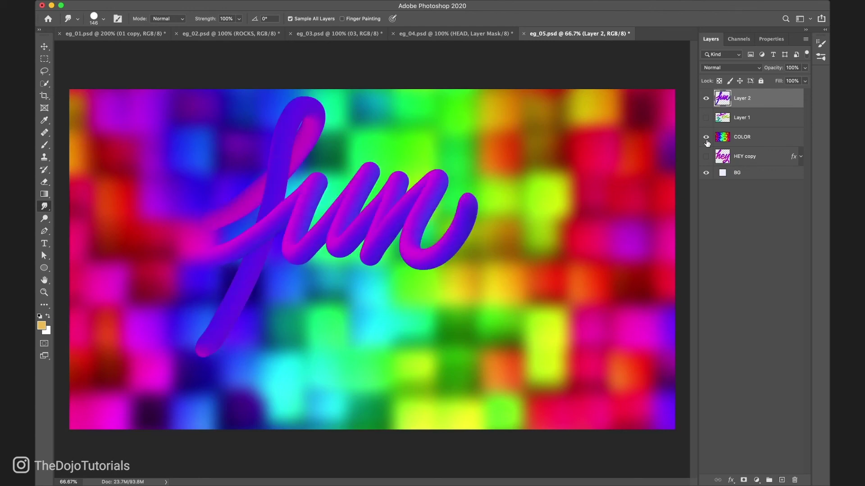
pyautogui.click(706, 137)
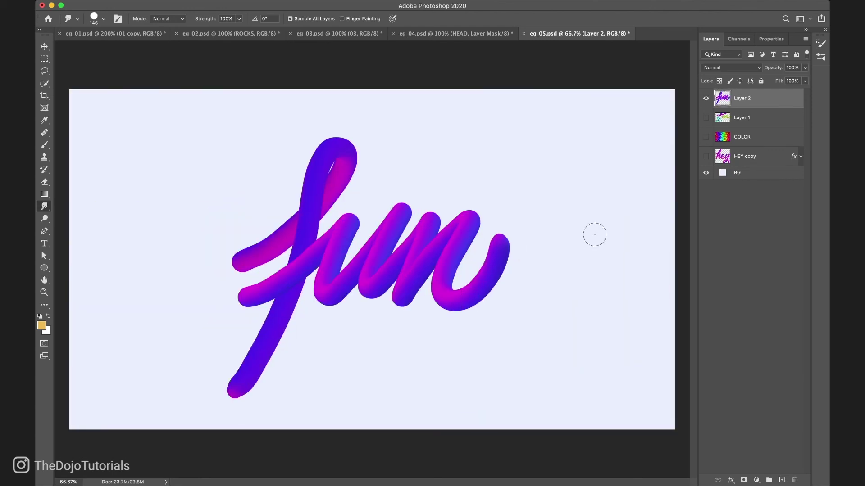